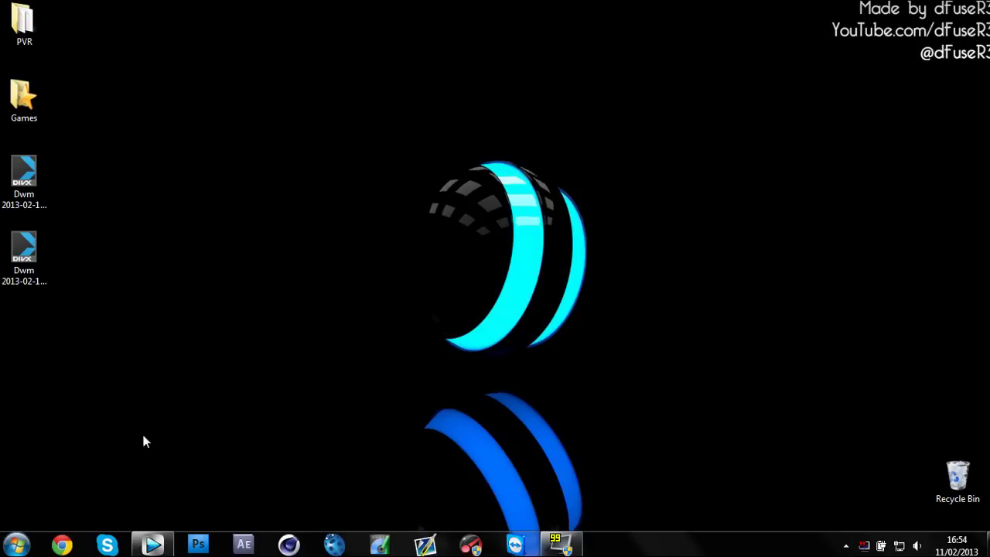
- Import Intro..wmv and place it at the timeline start, previewing at 00:00:03;03
click(152, 546)
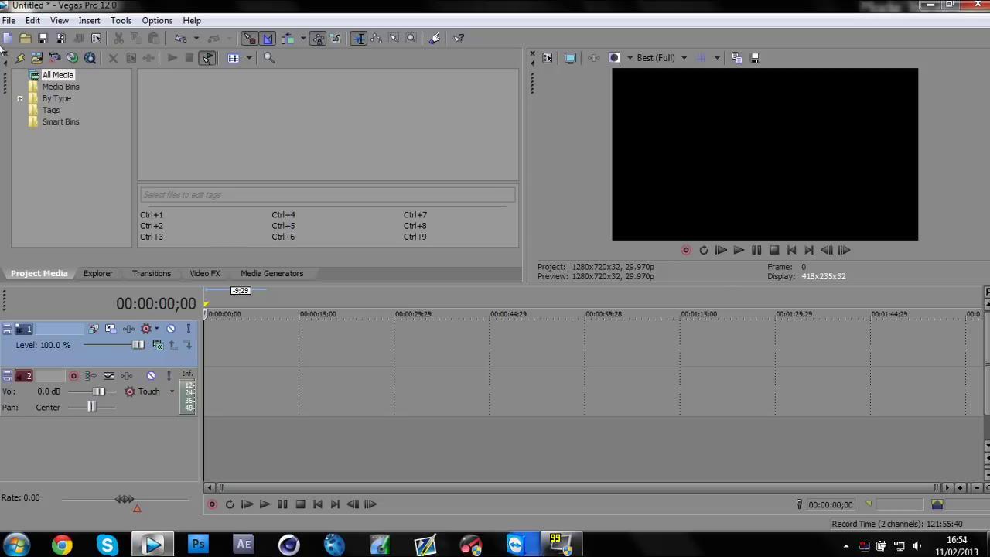
click(36, 57)
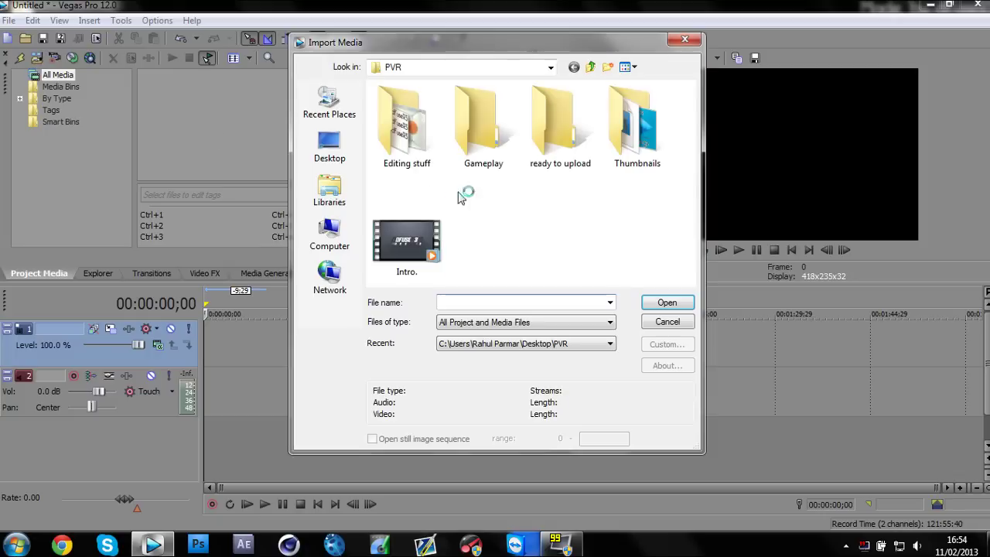
click(407, 241)
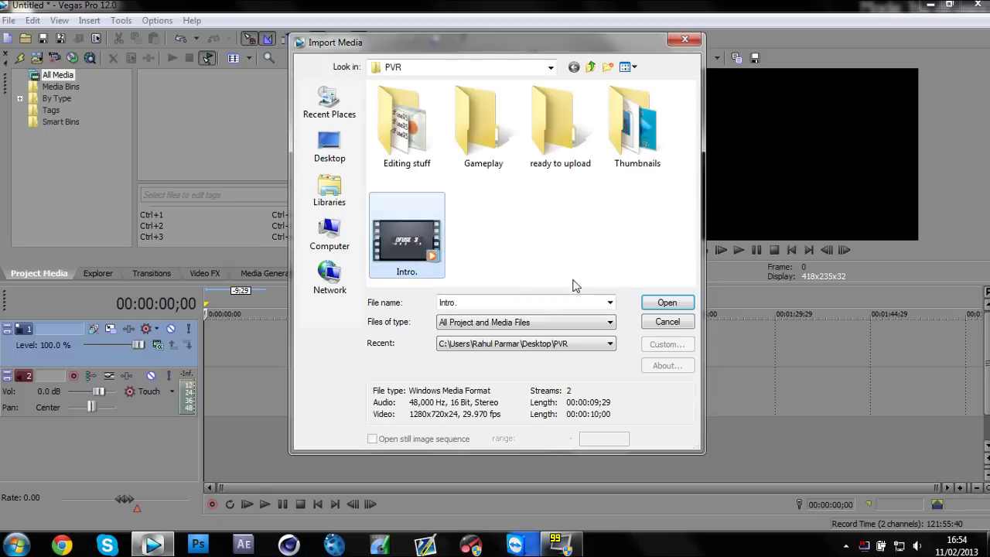
click(656, 303)
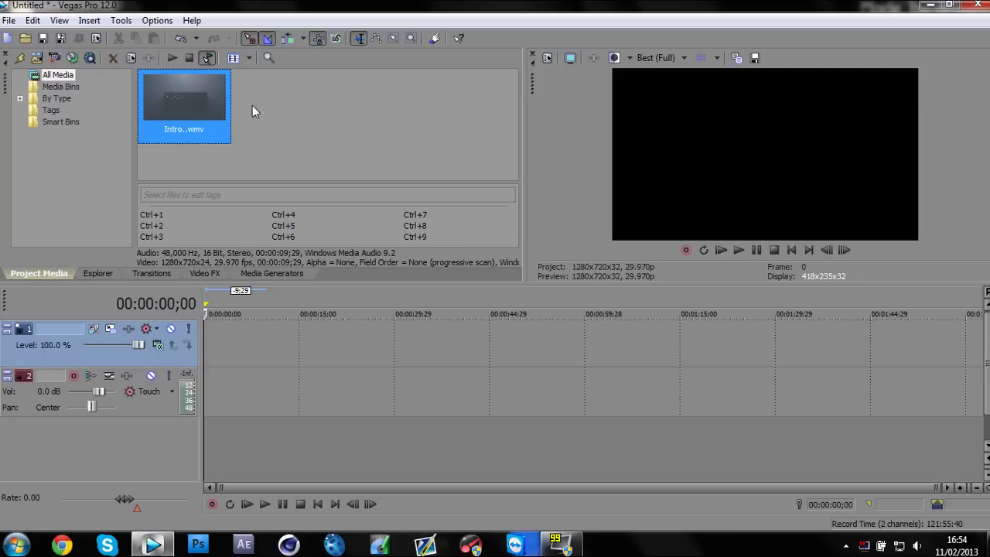
drag(195, 88, 200, 358)
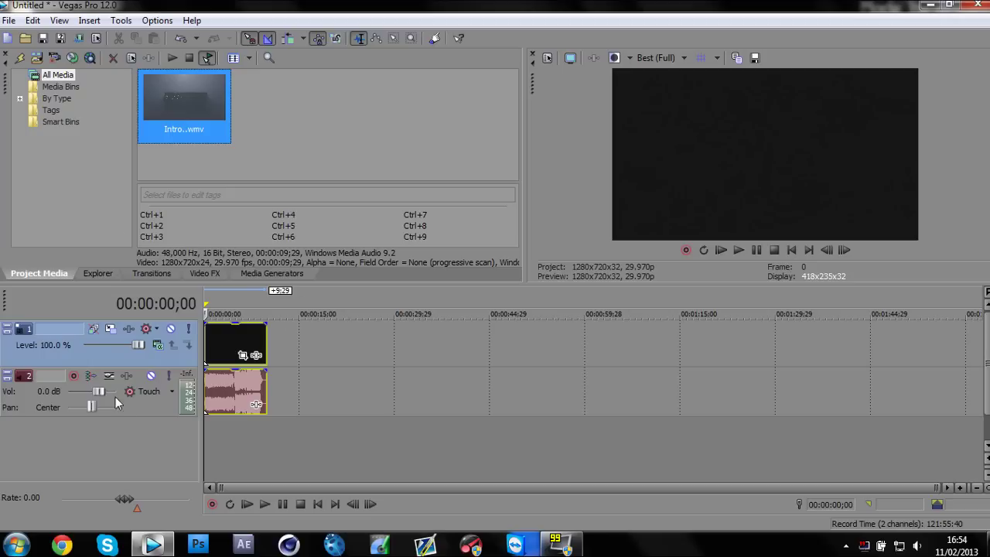
click(223, 328)
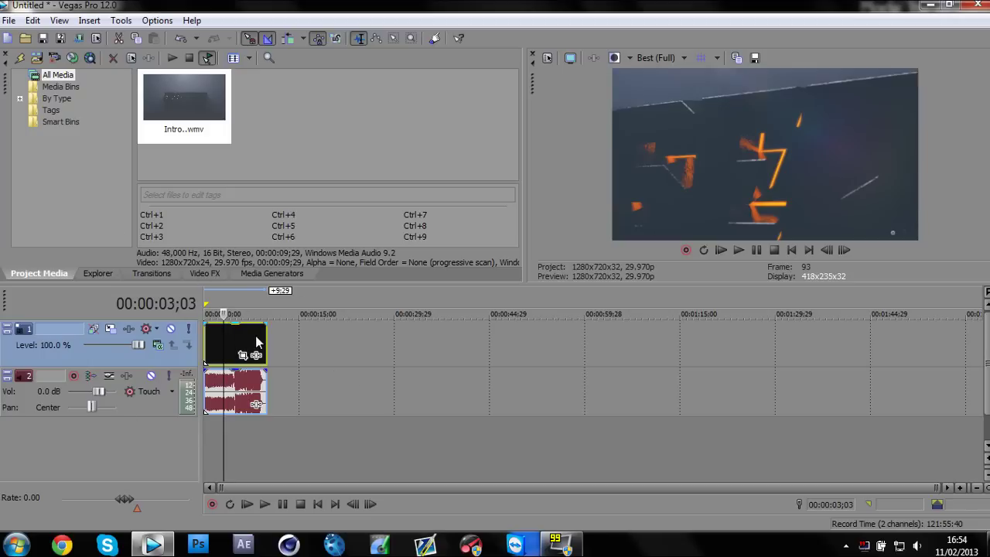
- Disable resampling on the Intro video event and scrub the preview to 00:00:08;02
right_click(255, 336)
mouse_move(433, 414)
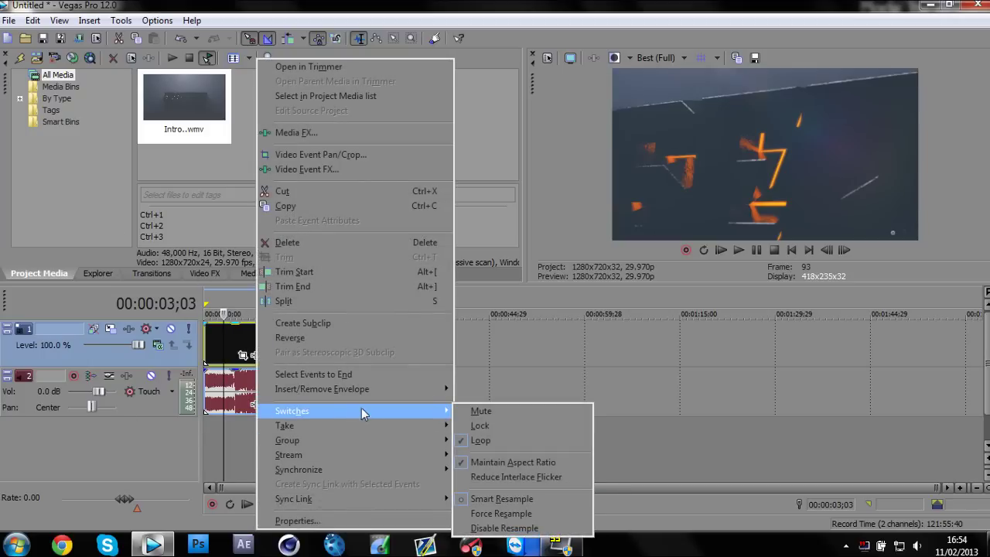
click(485, 528)
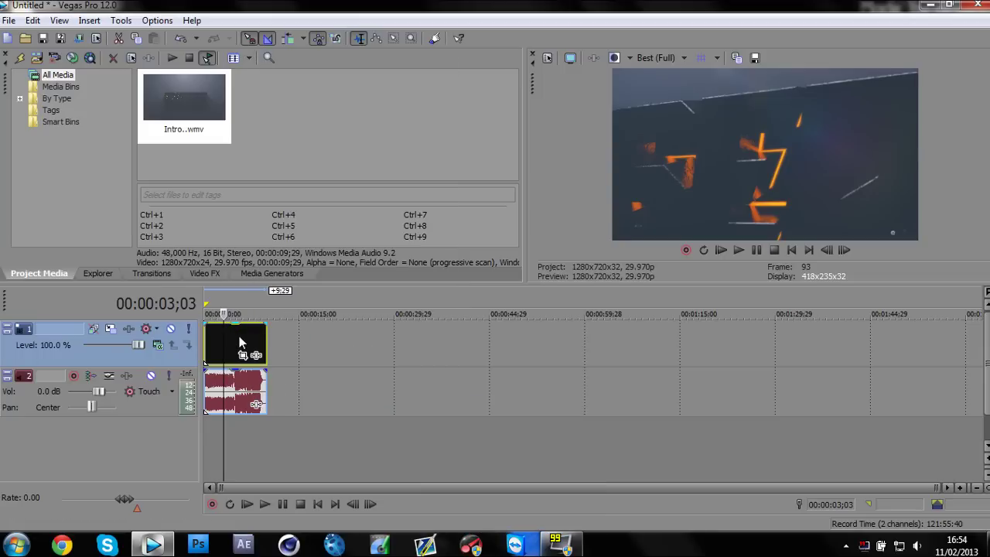
click(239, 340)
click(255, 344)
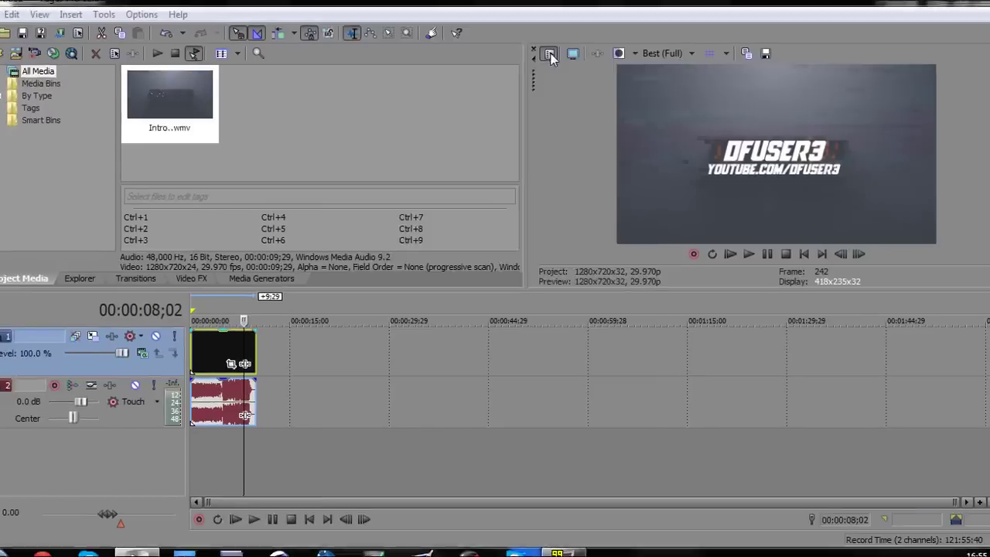
- Apply the HDV 720-30p template in Project Video Properties
click(549, 57)
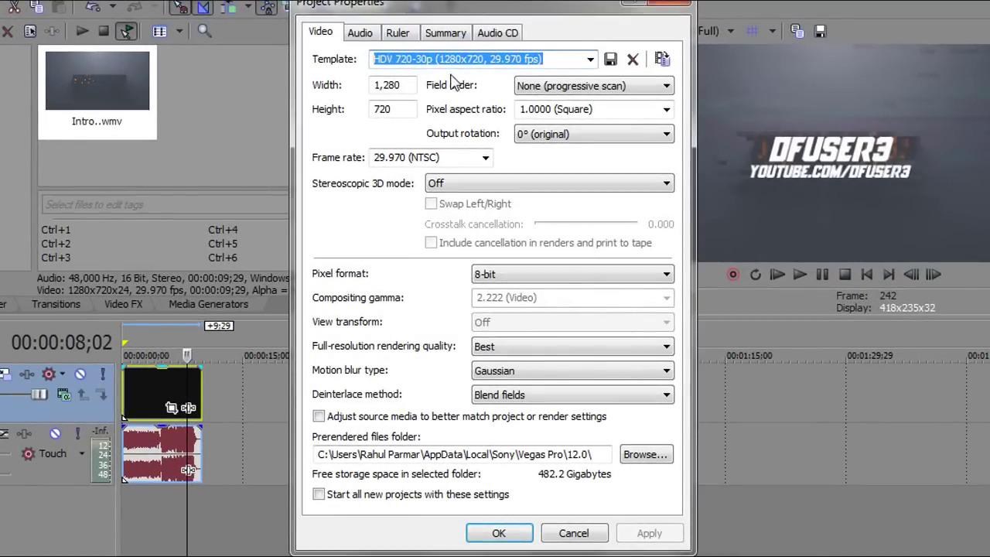
click(590, 59)
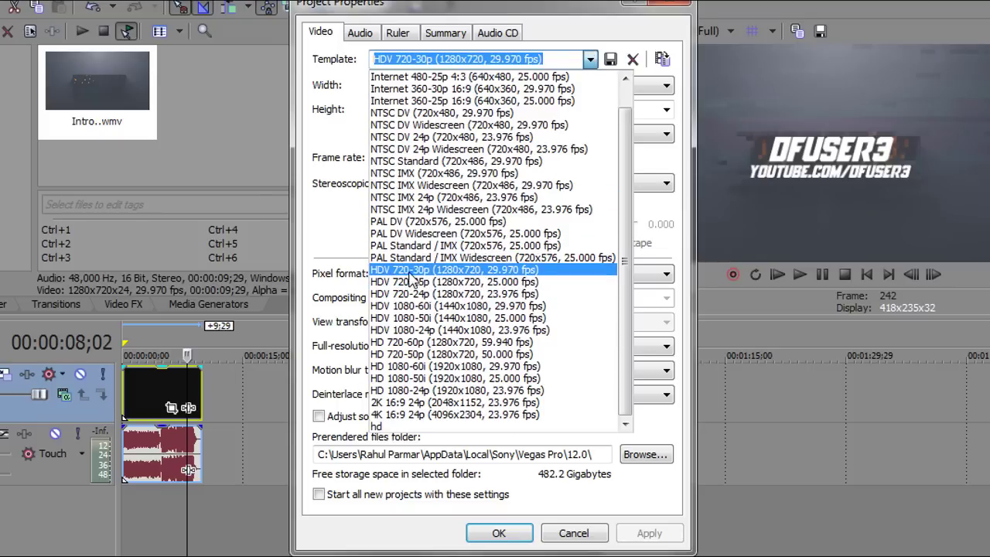
click(485, 271)
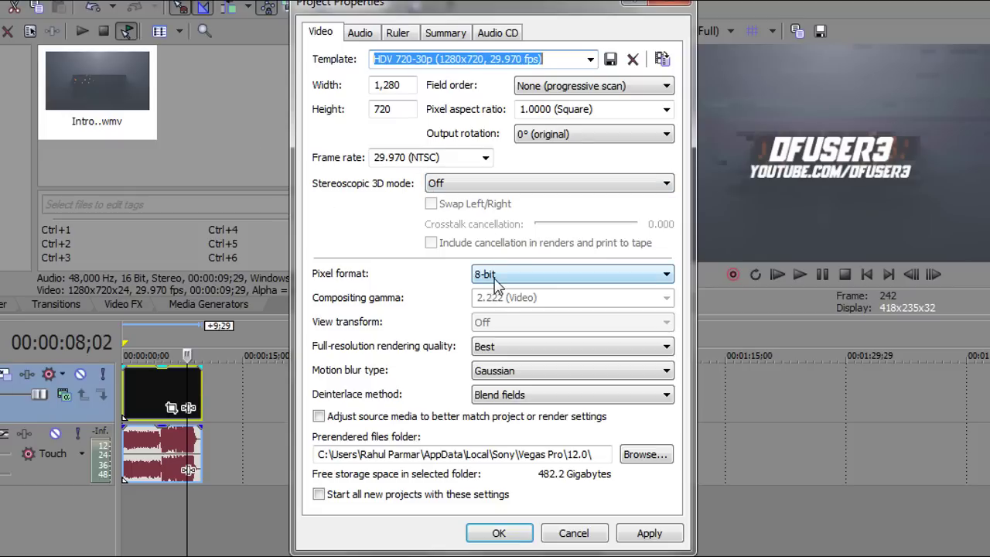
- Keep the pixel format at 8-bit and the rendering quality at Best
click(496, 285)
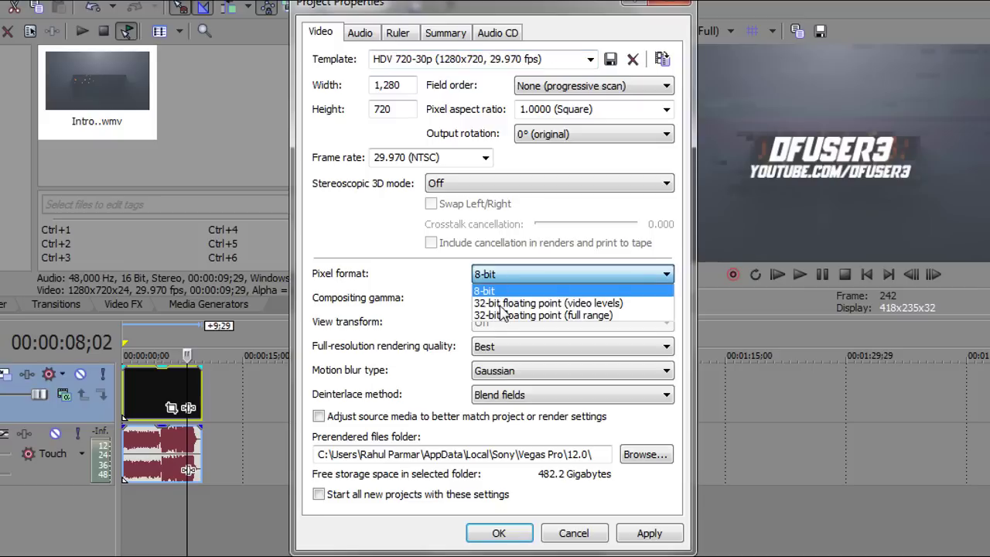
click(503, 315)
click(513, 277)
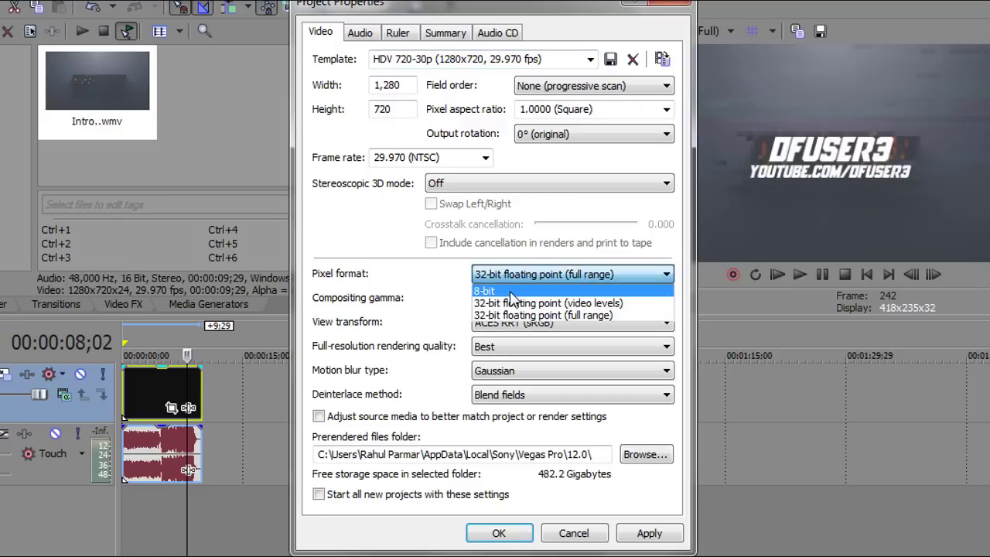
click(511, 287)
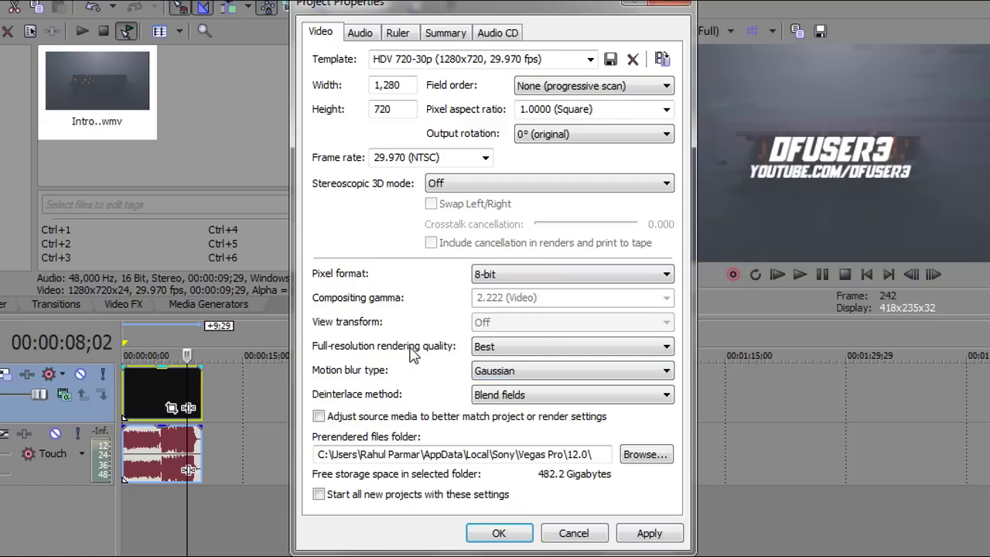
click(502, 349)
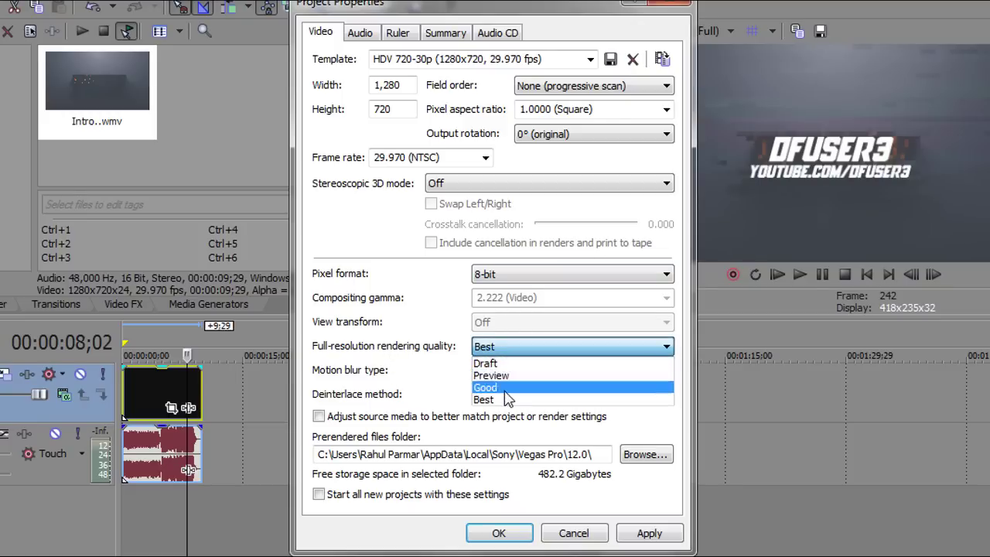
click(505, 391)
click(506, 348)
click(500, 399)
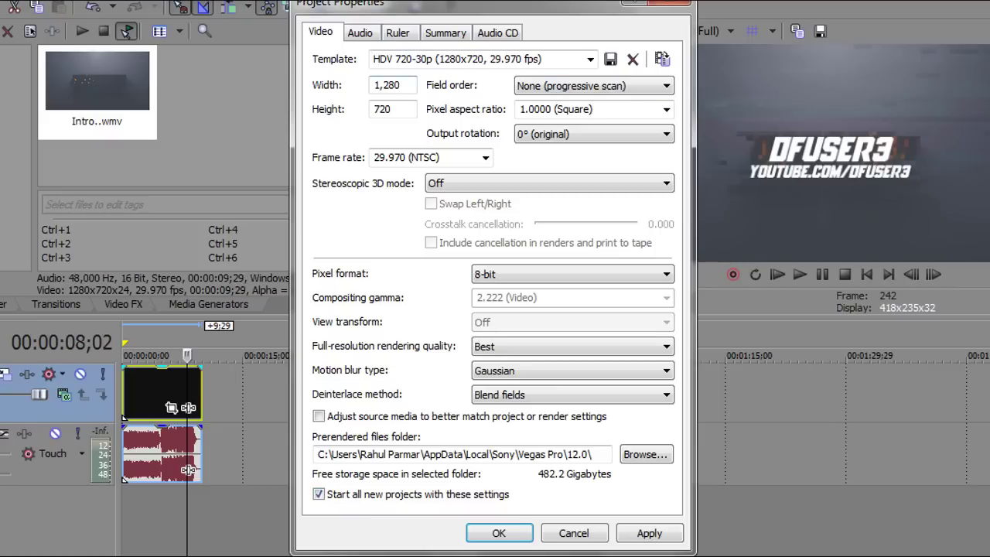
click(360, 35)
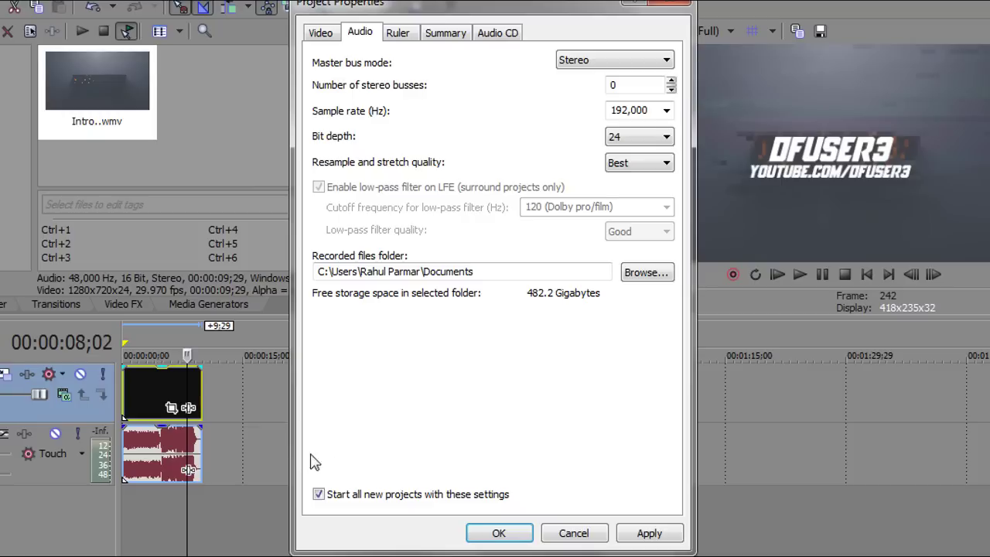
- Apply the 192,000 Hz, 24-bit, Best-resample audio settings and close Project Properties
click(656, 535)
click(500, 533)
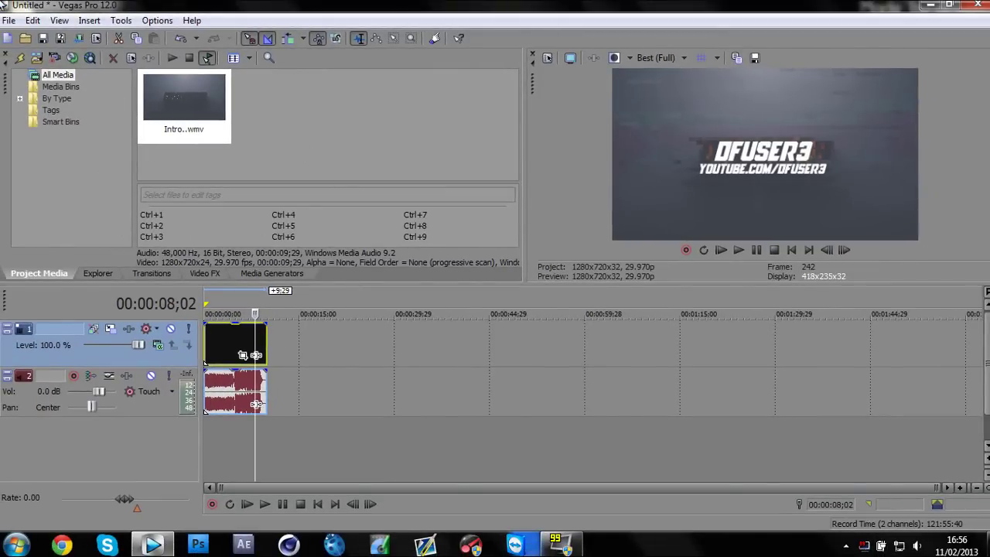
- Start a render with Render As, saving into the ready to upload folder
click(9, 19)
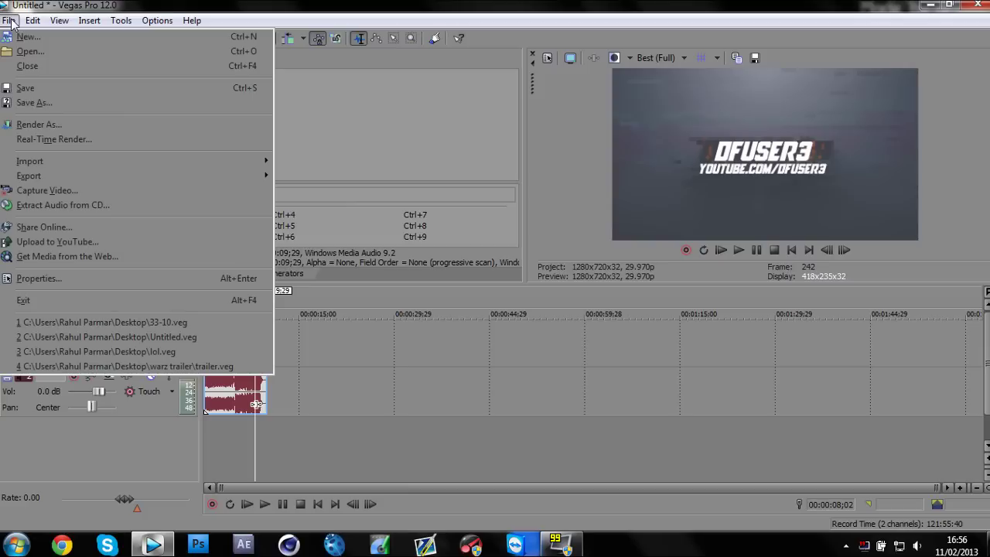
click(42, 127)
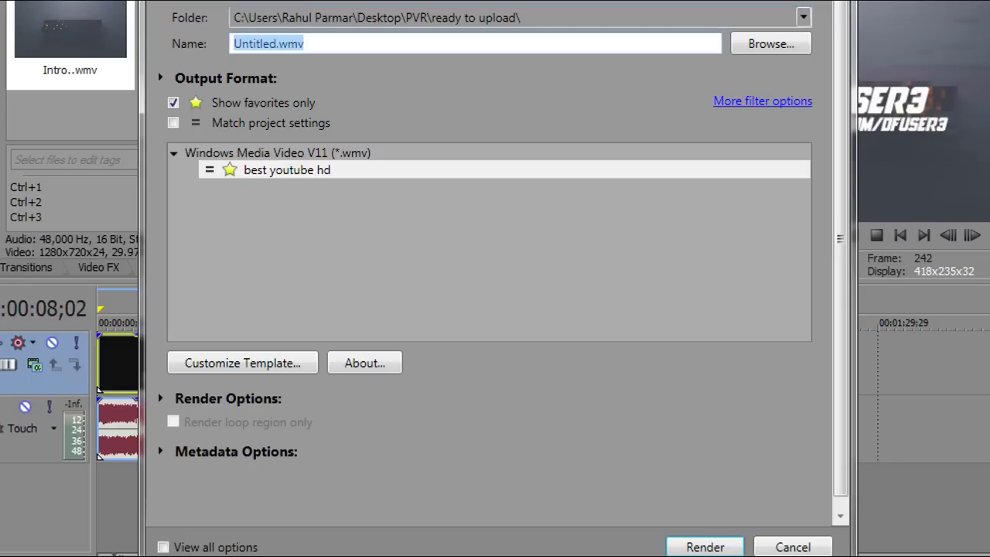
click(776, 49)
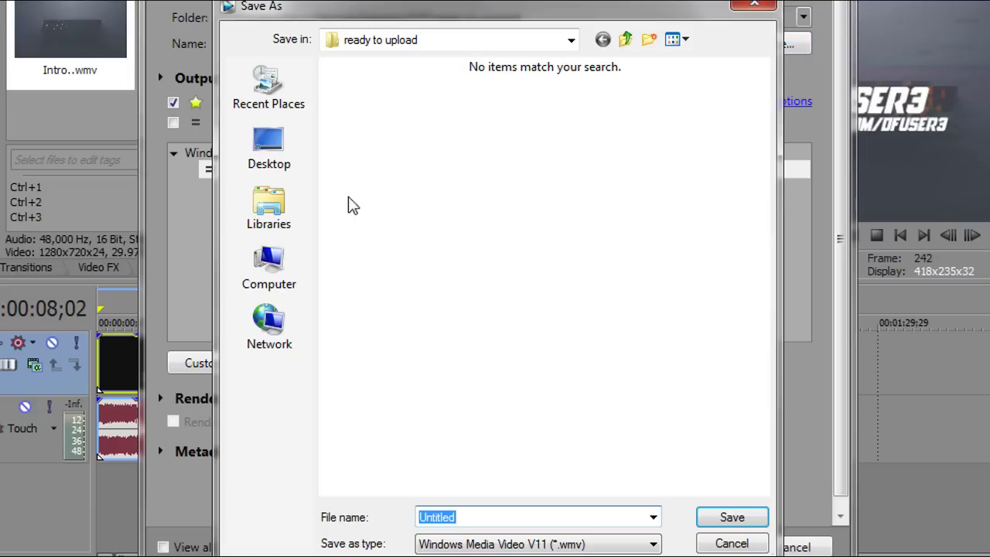
click(286, 143)
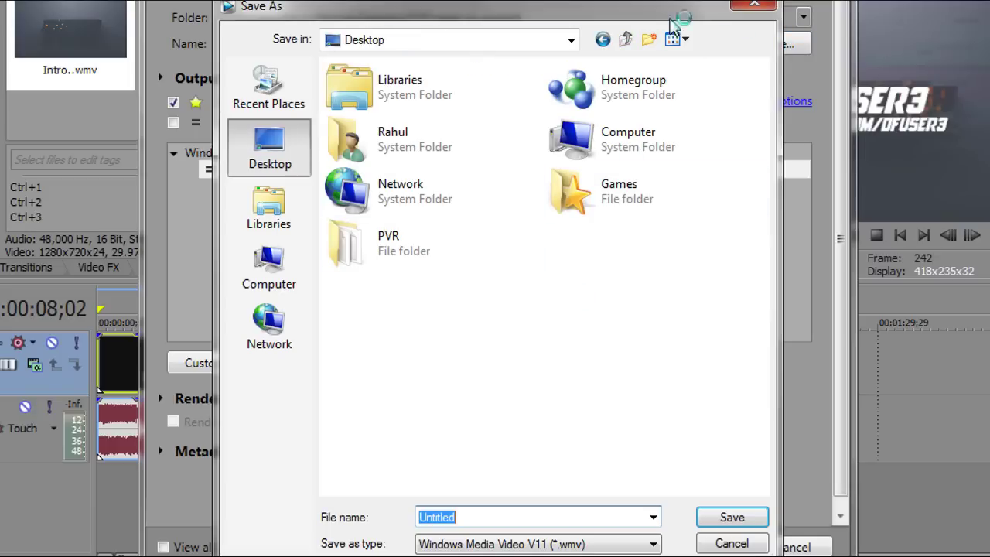
click(754, 6)
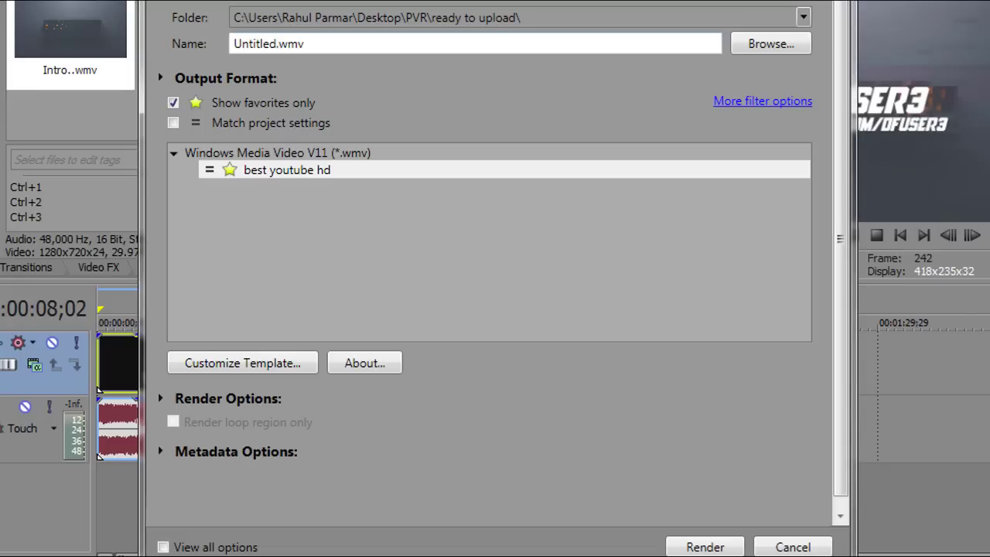
- Name the output file 'test' and list every output format, not just favorites
click(305, 44)
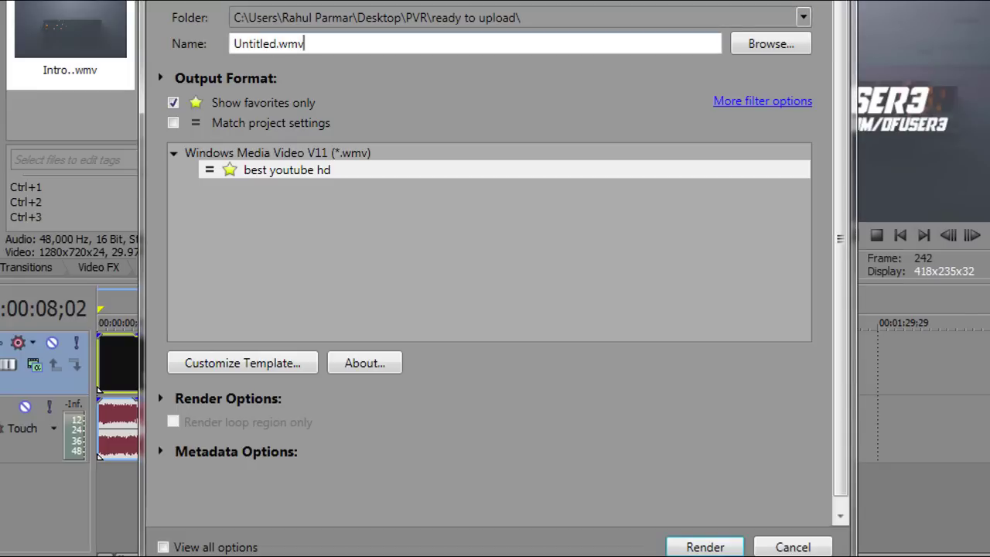
drag(304, 43, 157, 51)
text(test)
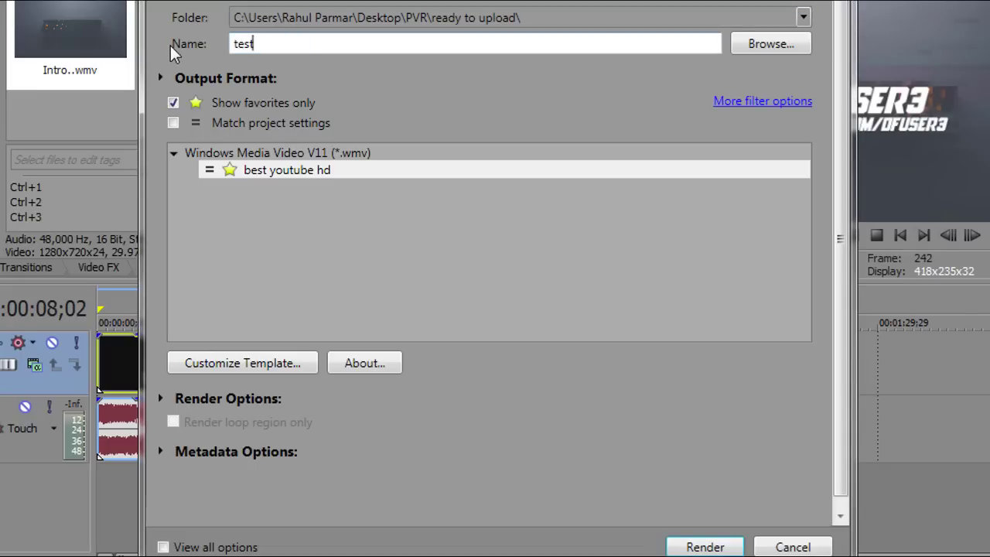
click(172, 102)
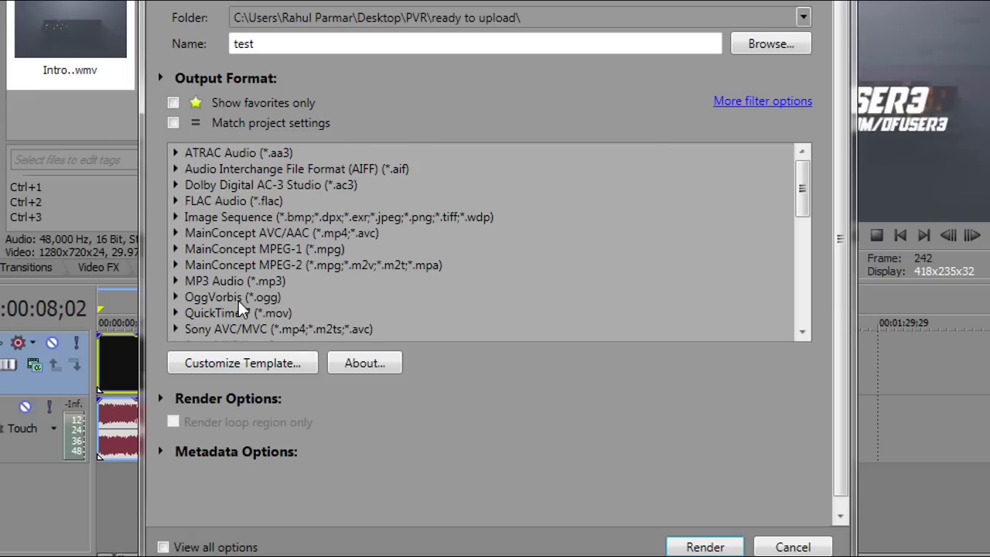
- Under Windows Media Video V11, select the best youtube hd template
click(173, 103)
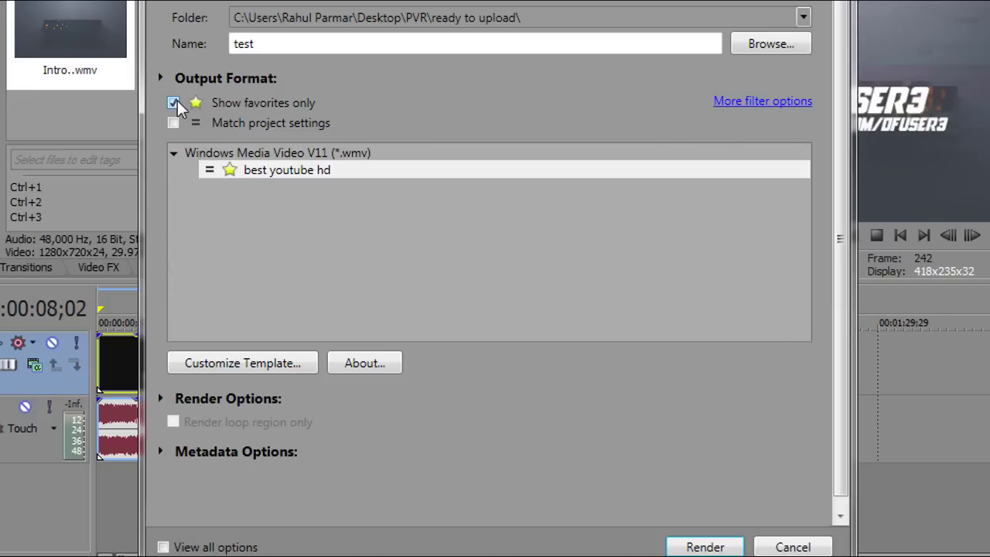
click(174, 103)
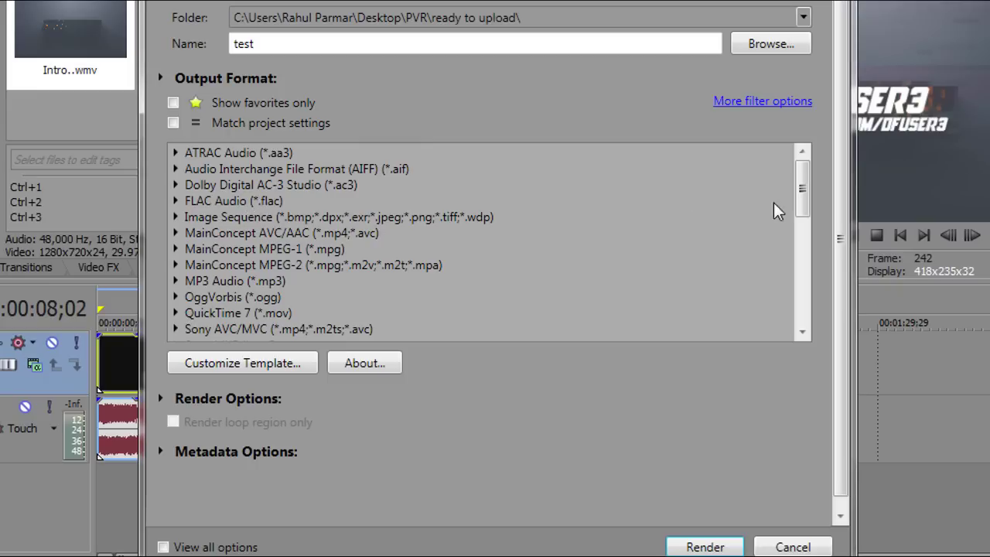
drag(802, 193, 807, 283)
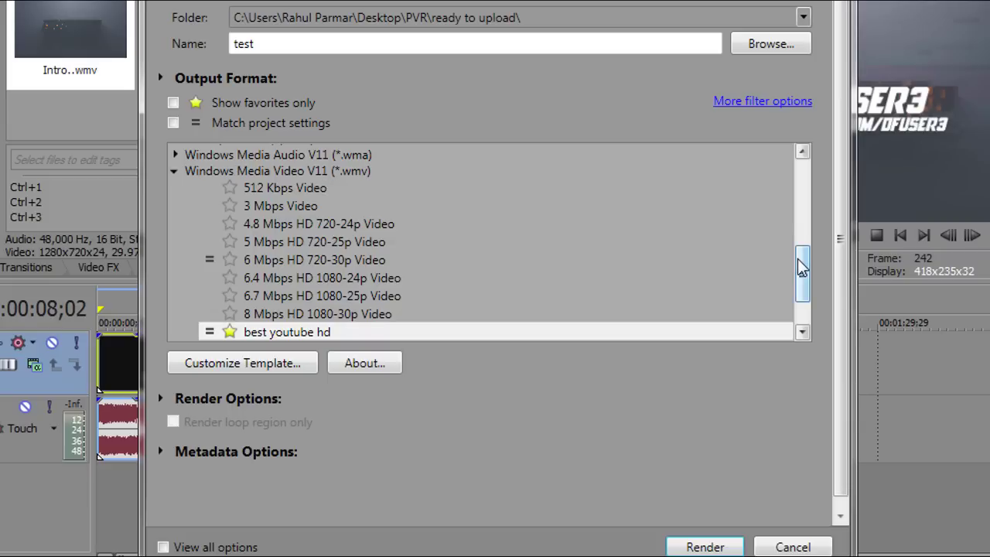
drag(802, 267, 792, 223)
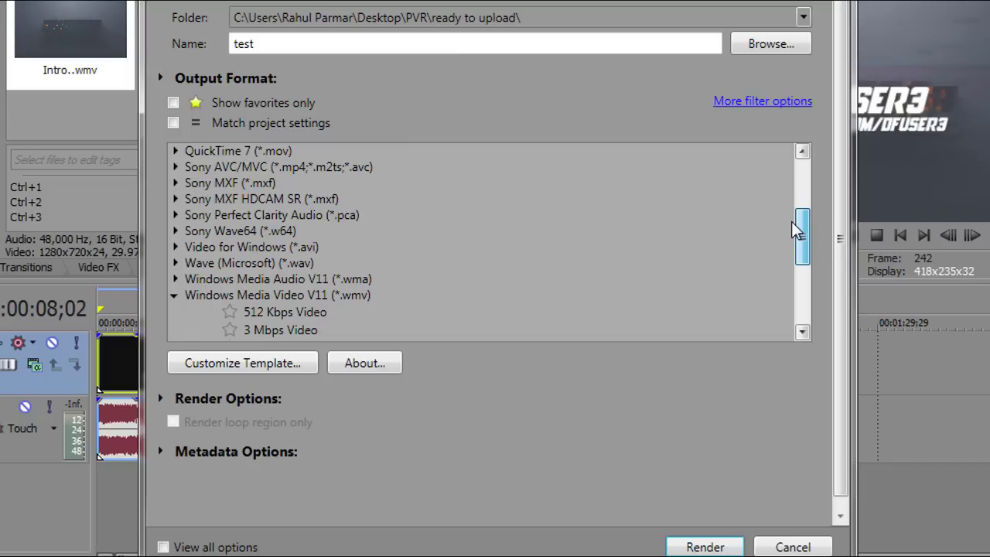
scroll(354, 213, down, 5)
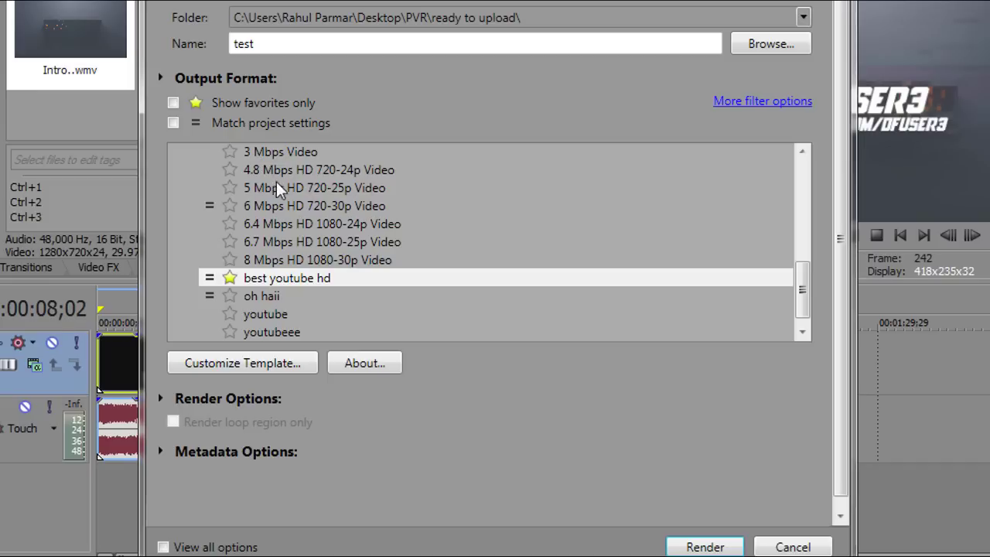
click(256, 210)
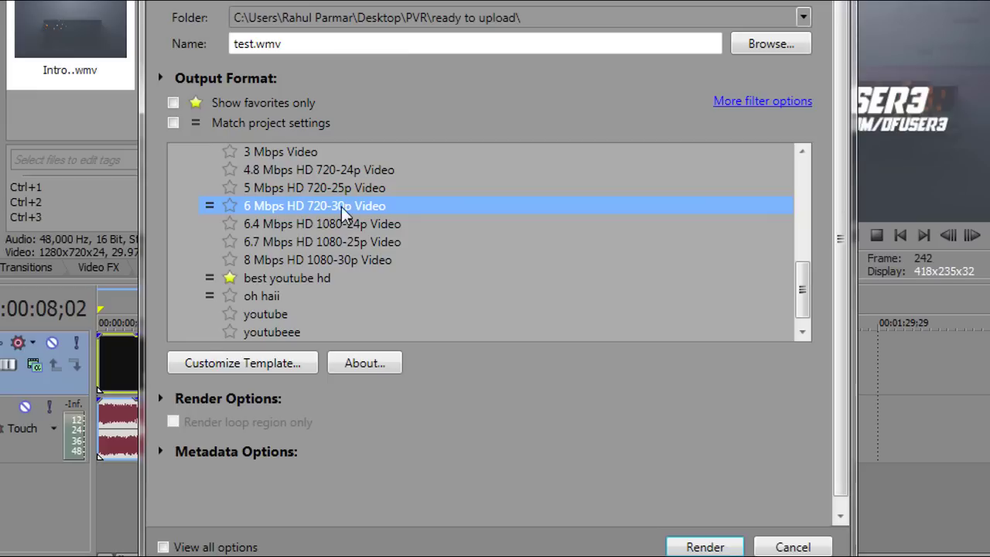
click(265, 273)
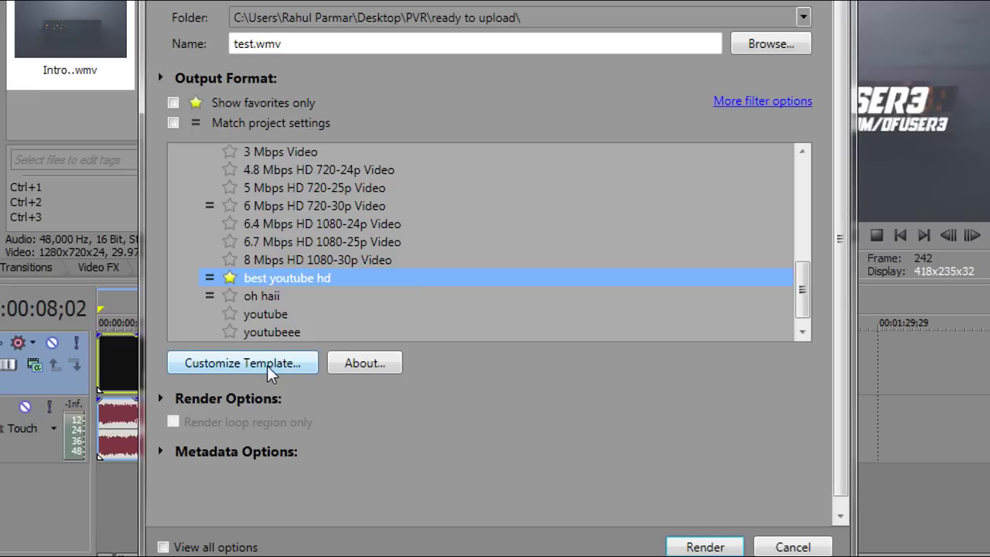
click(286, 206)
click(282, 279)
click(279, 361)
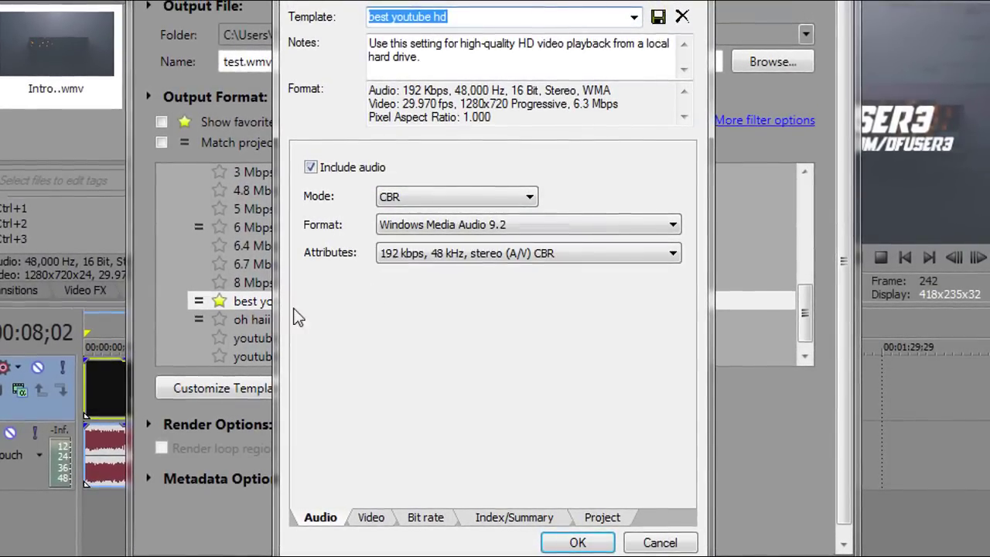
drag(316, 7, 383, 6)
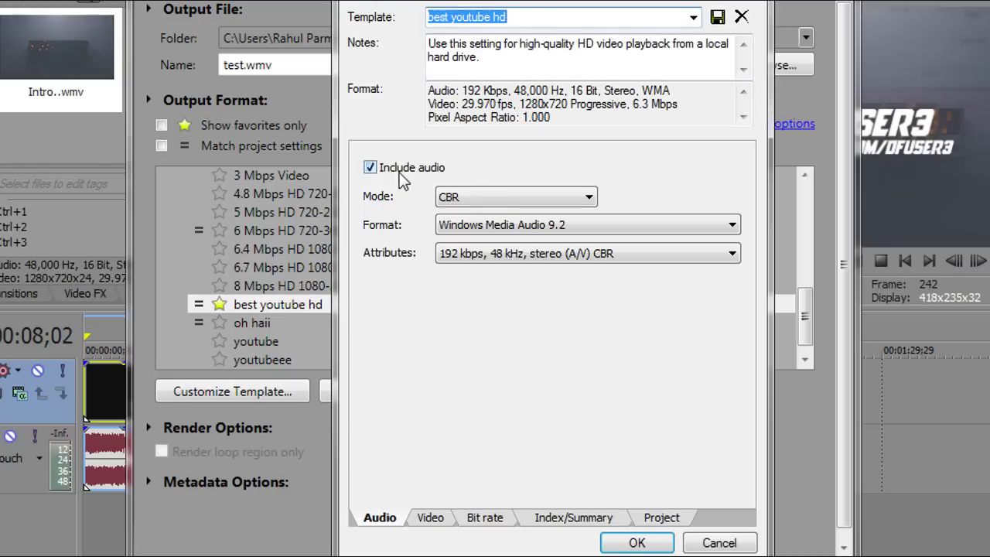
click(440, 520)
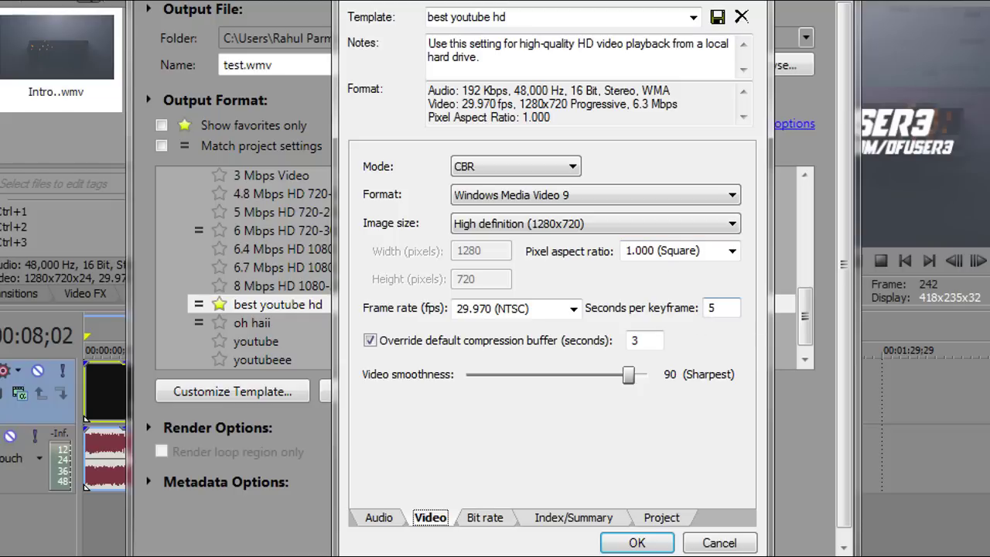
click(657, 339)
click(490, 519)
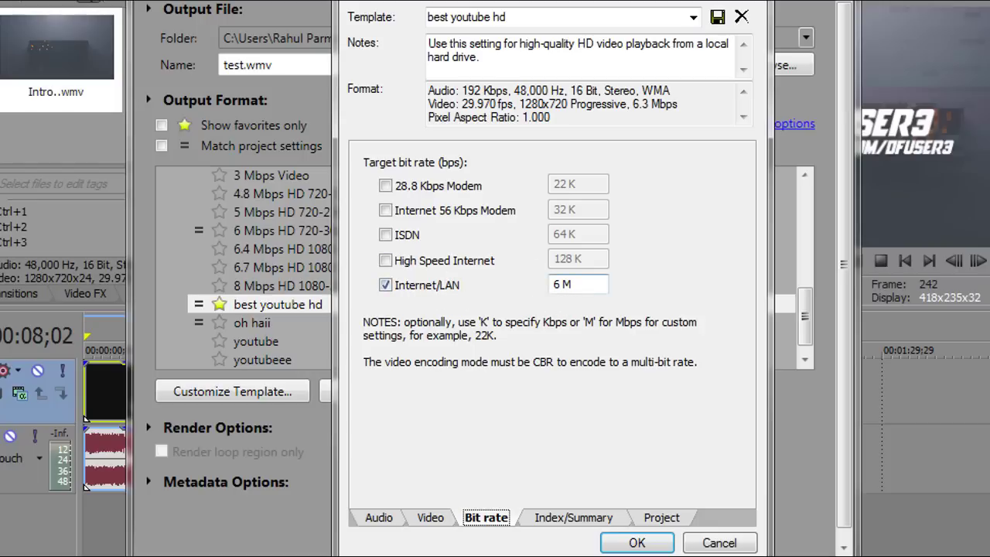
click(541, 517)
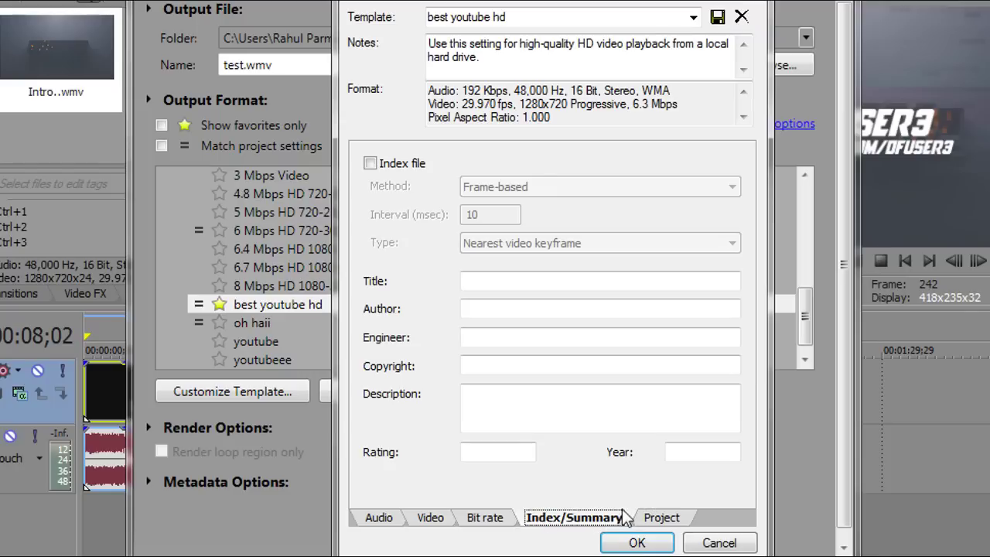
click(659, 519)
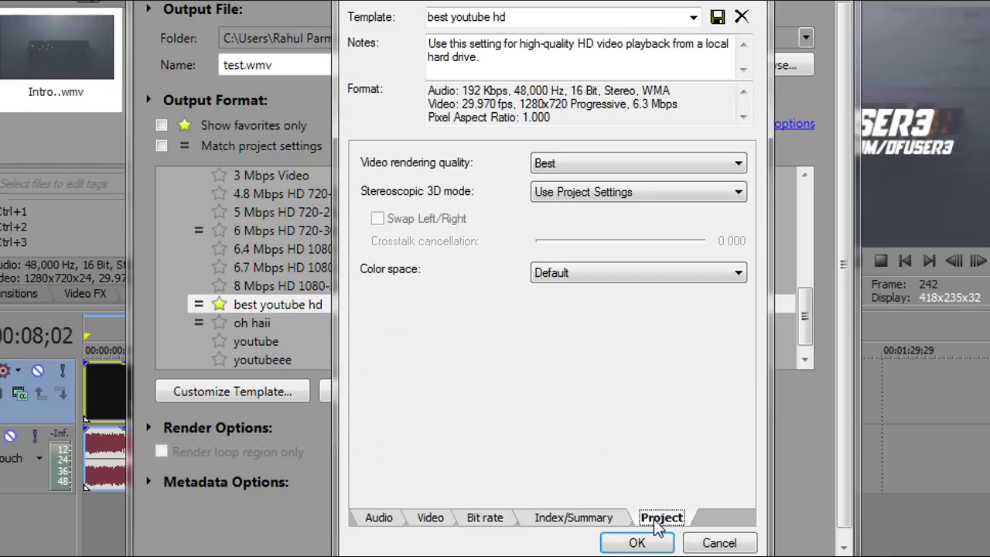
click(587, 169)
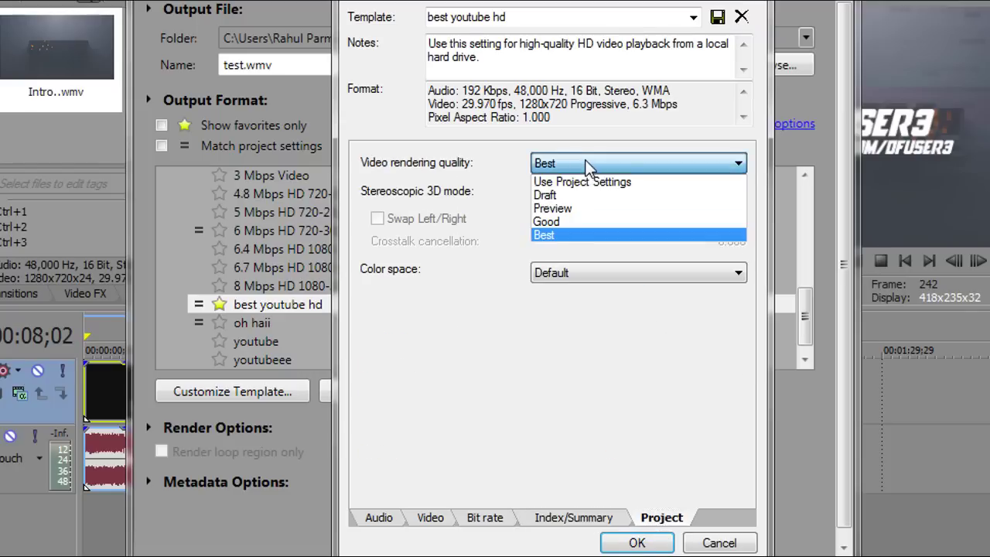
click(577, 230)
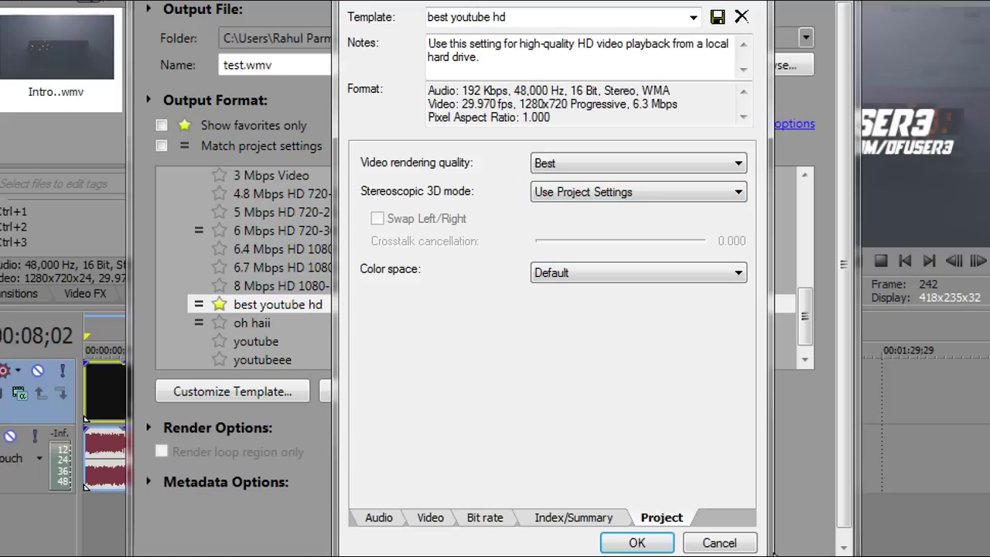
click(697, 541)
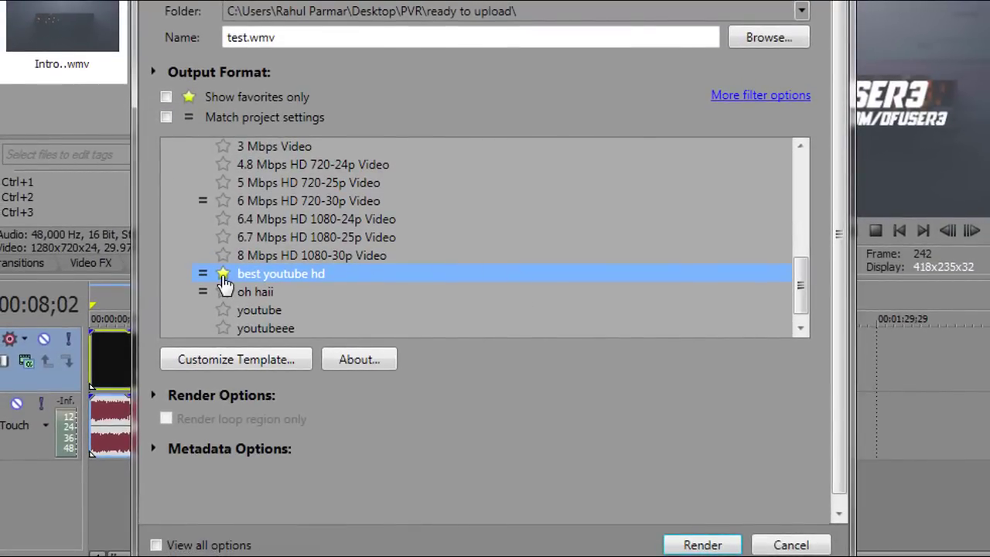
- Filter to favorites, pick best youtube hd, and render test.wmv
click(222, 275)
click(223, 274)
click(167, 97)
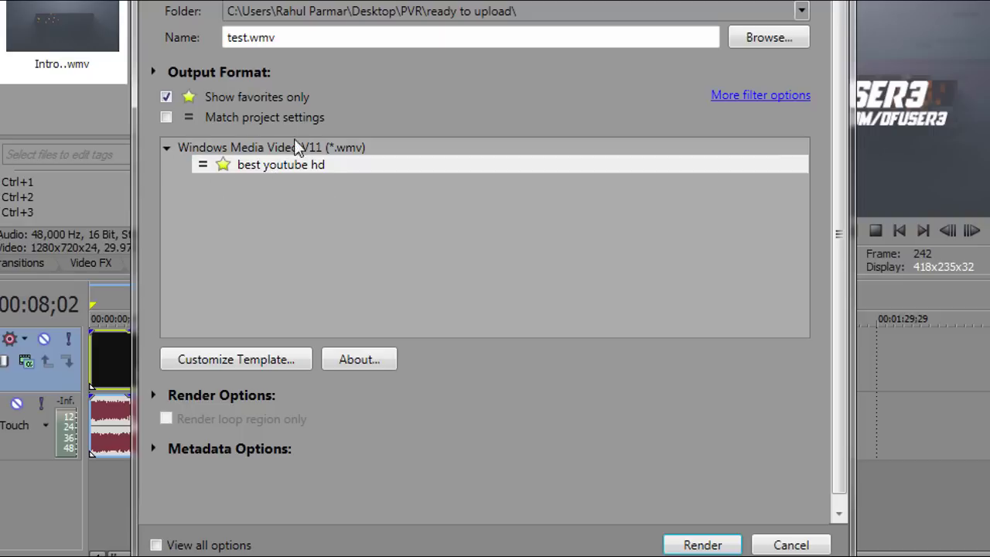
click(266, 170)
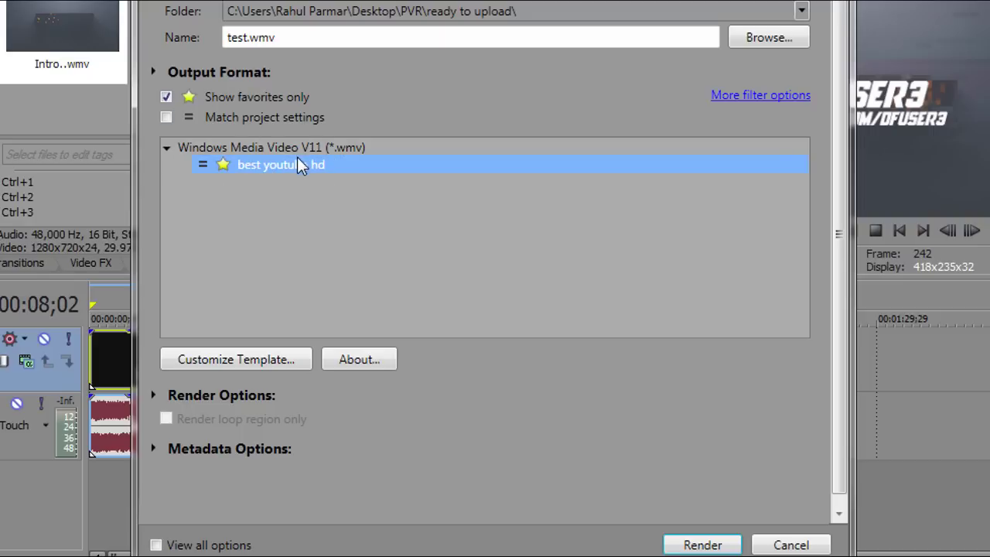
click(678, 543)
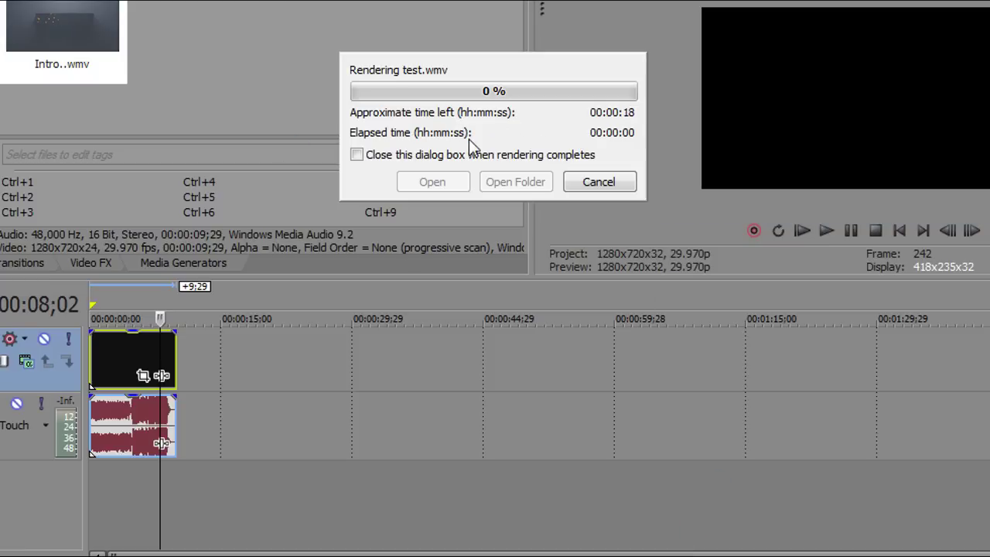